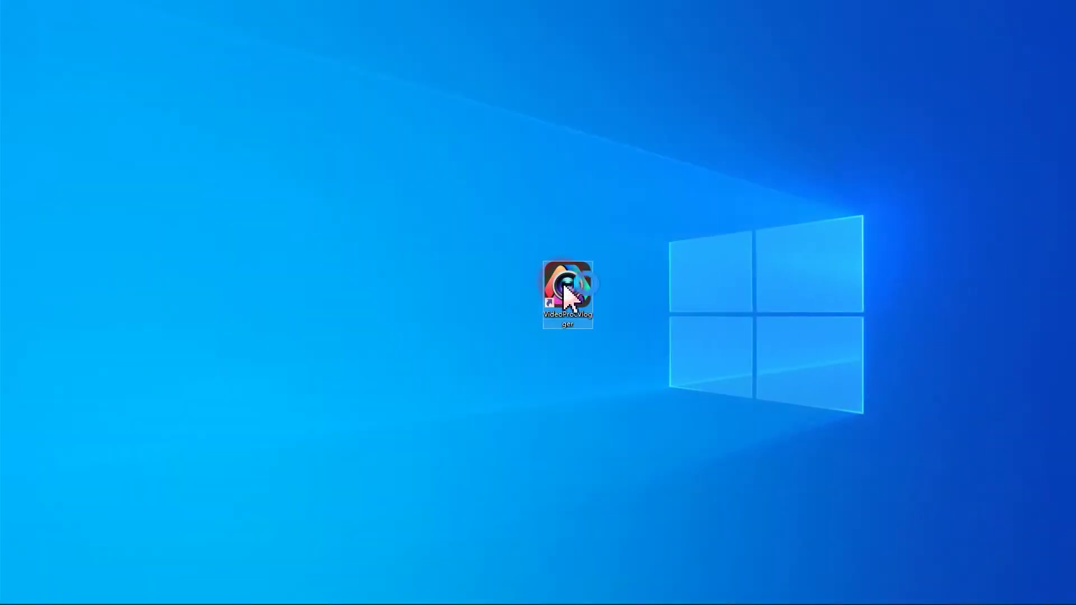
# - Launch VideoProc Vlogger, import the clips, and place boxing on the video track and Brush on the overlay track
pyautogui.doubleClick(567, 294)
pyautogui.moveTo(1073, 101)
pyautogui.mouseDown()
pyautogui.moveTo(670, 115)
pyautogui.moveTo(274, 168)
pyautogui.mouseUp()
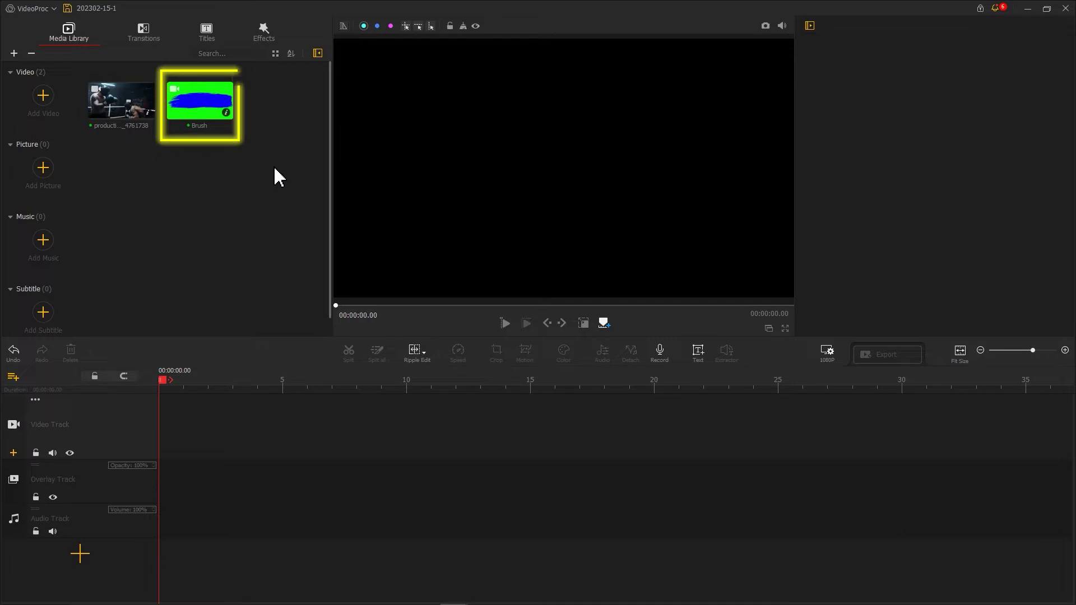
pyautogui.moveTo(135, 107)
pyautogui.mouseDown()
pyautogui.moveTo(178, 353)
pyautogui.moveTo(177, 413)
pyautogui.mouseUp()
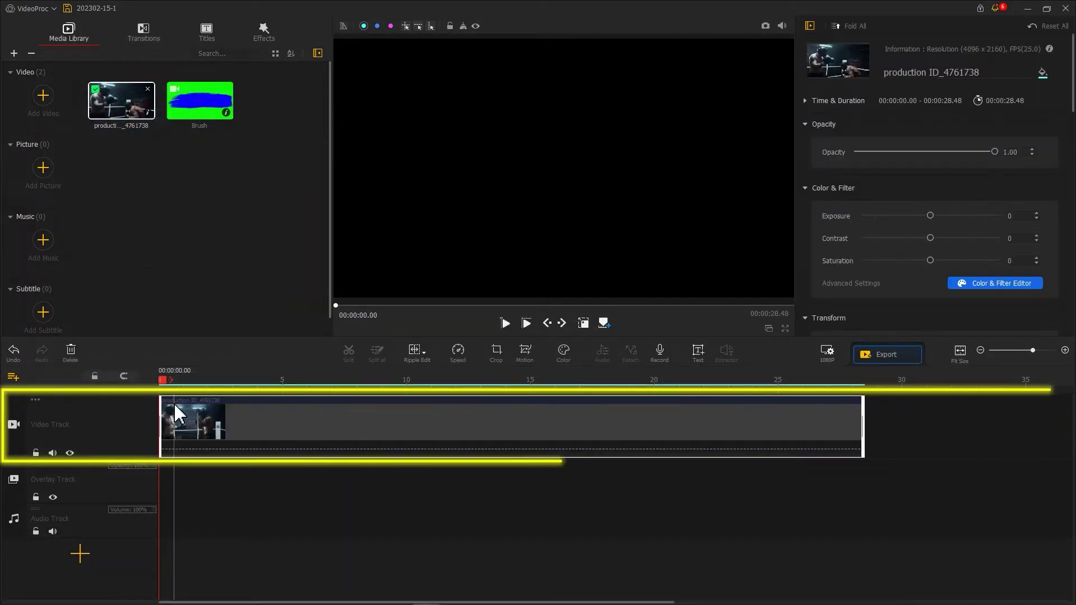
pyautogui.moveTo(207, 118)
pyautogui.mouseDown()
pyautogui.moveTo(182, 425)
pyautogui.moveTo(151, 481)
pyautogui.mouseUp()
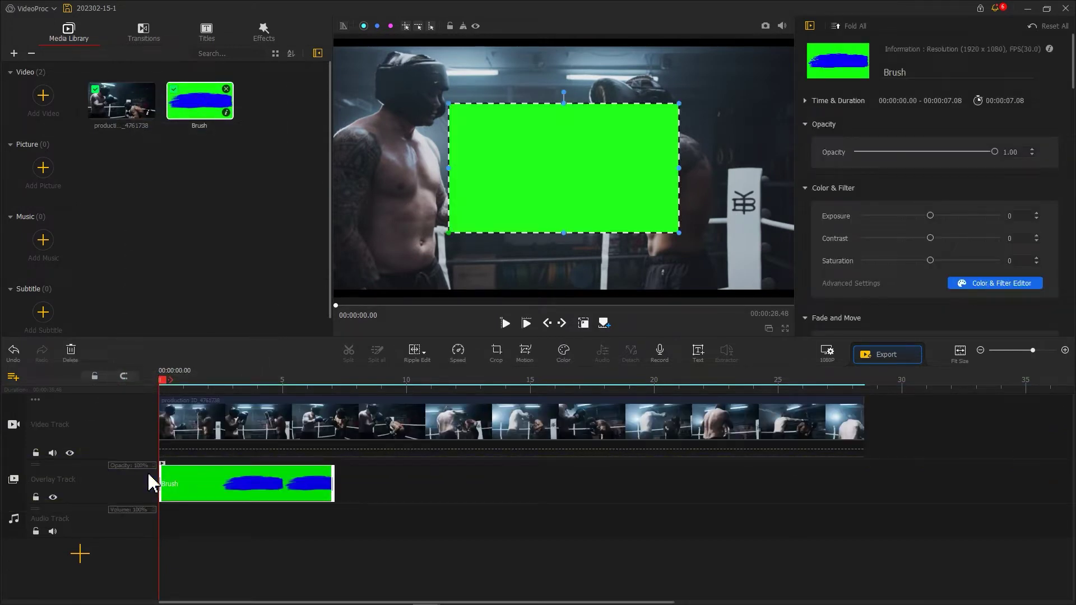
# - Fit the Brush overlay to the screen width and move the playhead to where the brush appears
pyautogui.scroll(-6, 866, 260)
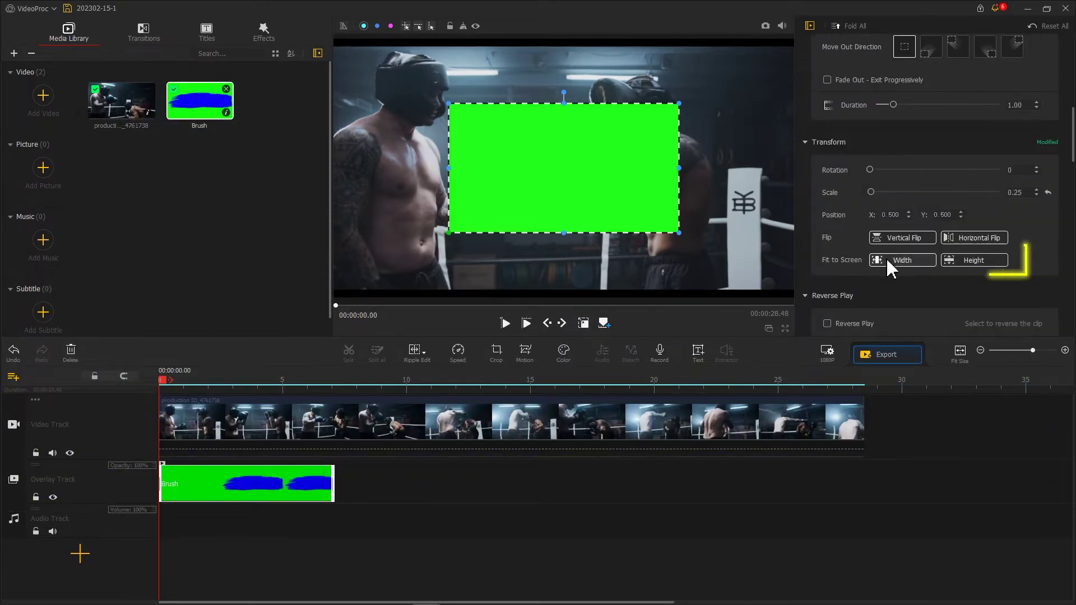
pyautogui.click(892, 266)
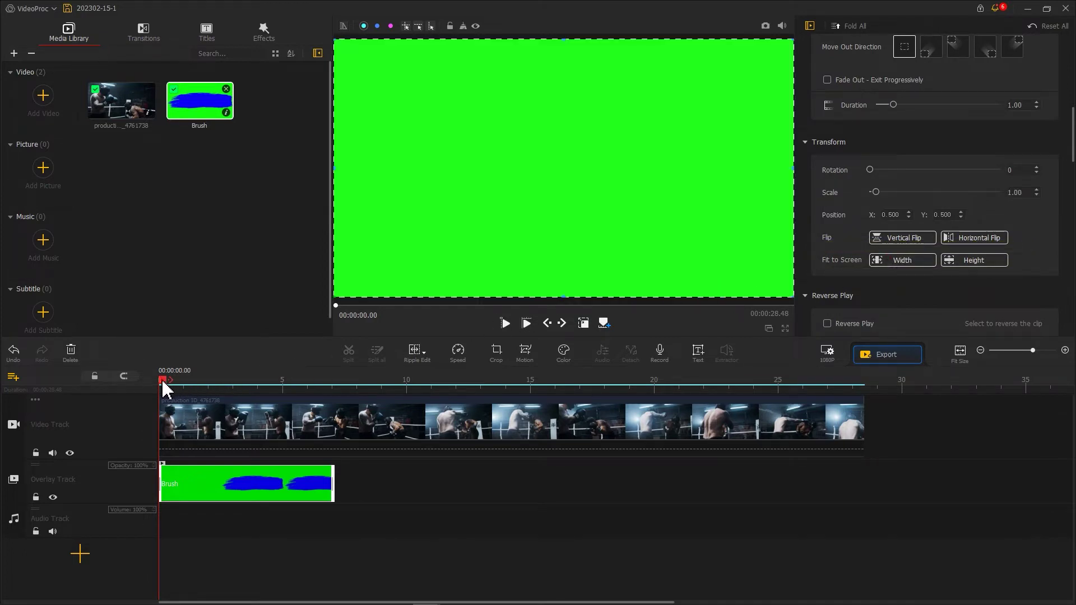
pyautogui.moveTo(164, 386); pyautogui.dragTo(177, 388)
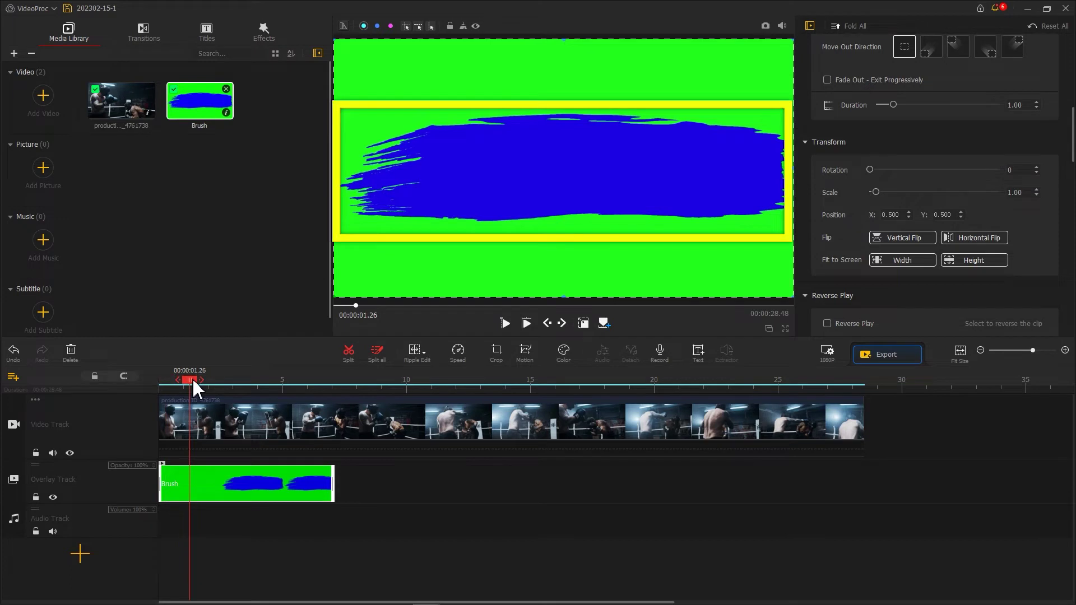
pyautogui.moveTo(1071, 140); pyautogui.dragTo(1070, 247)
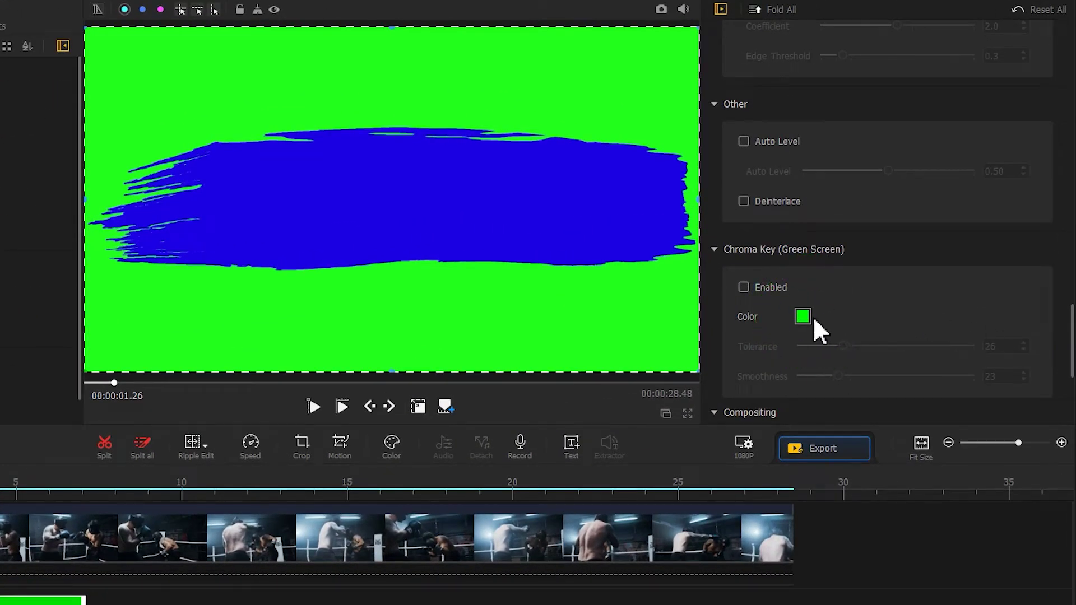
# - Sample the blue brush stroke in the preview as the chroma key colour
pyautogui.click(802, 316)
pyautogui.moveTo(411, 56); pyautogui.dragTo(708, 98)
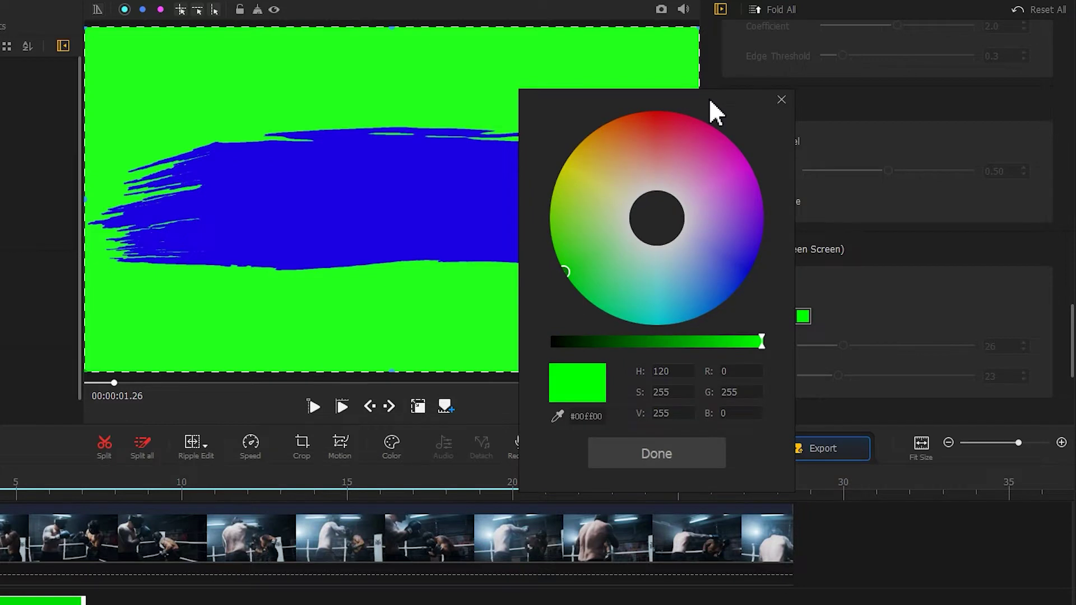
pyautogui.click(559, 414)
pyautogui.click(426, 216)
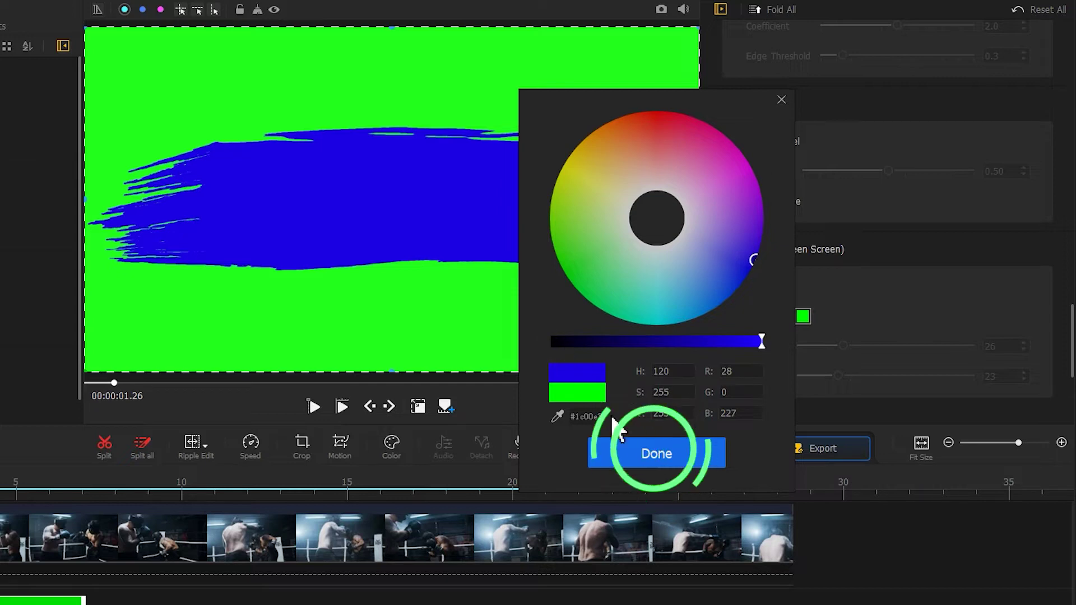
pyautogui.click(636, 448)
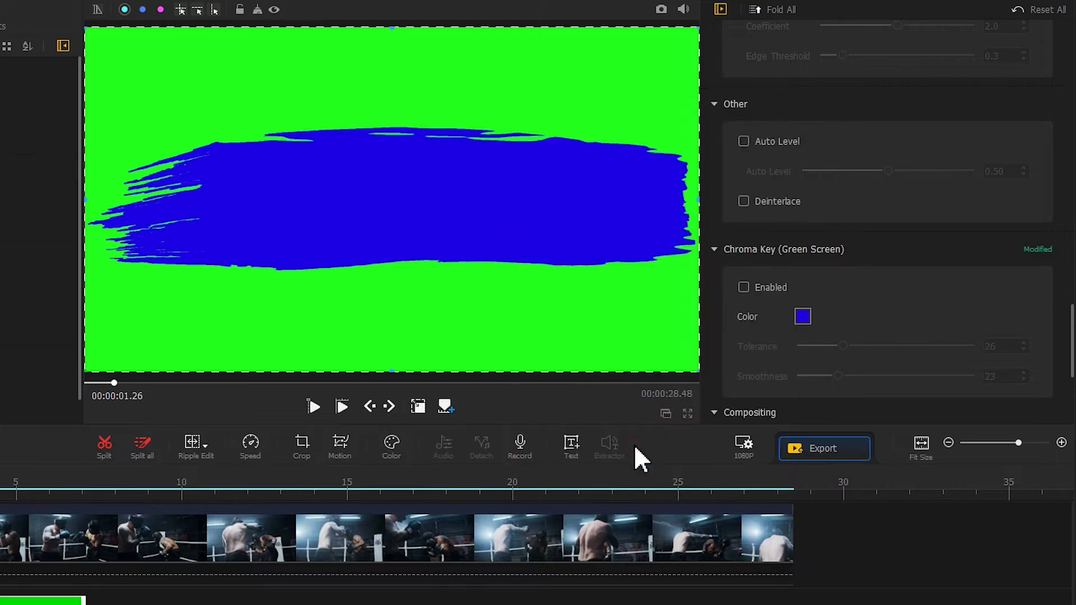
# - Enable the chroma key, lower its tolerance to 32, and lock the overlay track
pyautogui.click(749, 287)
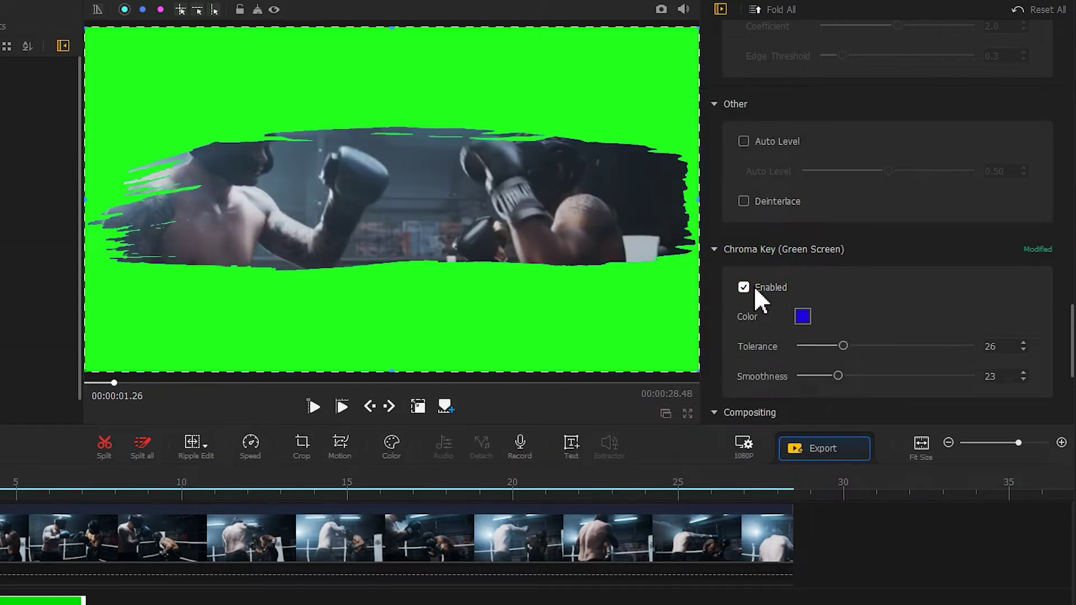
pyautogui.moveTo(843, 347); pyautogui.dragTo(826, 346)
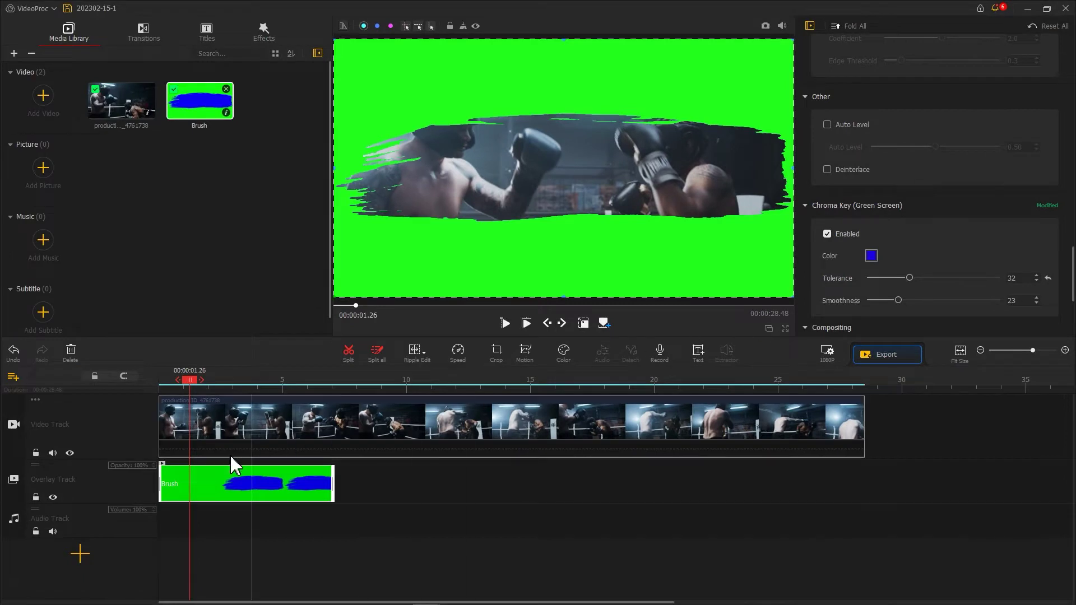
pyautogui.click(36, 498)
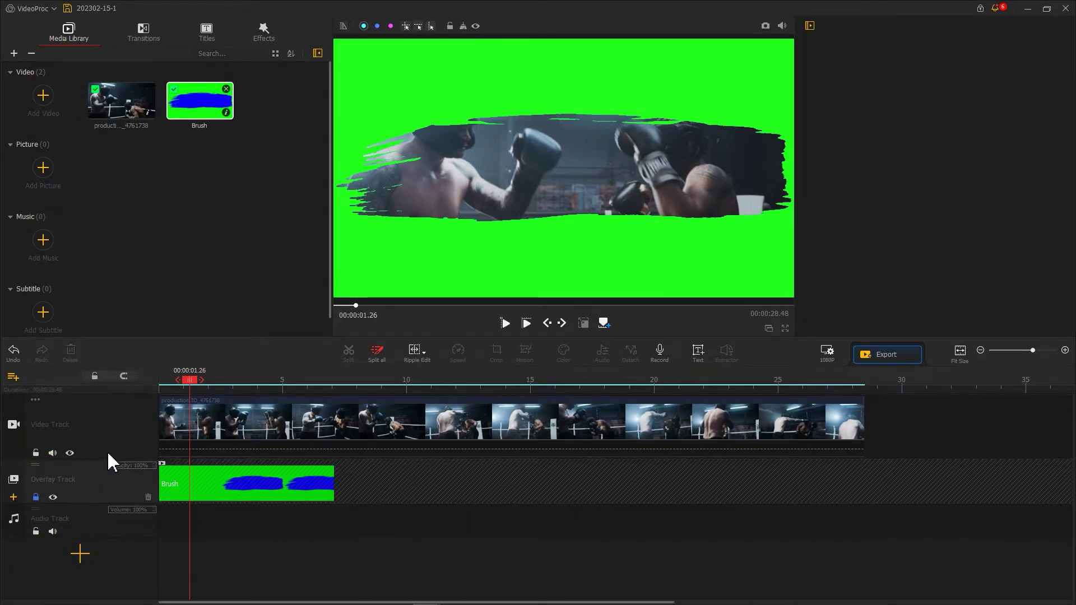
# - Trim the boxing clip to 7.08 s so it ends with the Brush overlay, then save
pyautogui.click(570, 199)
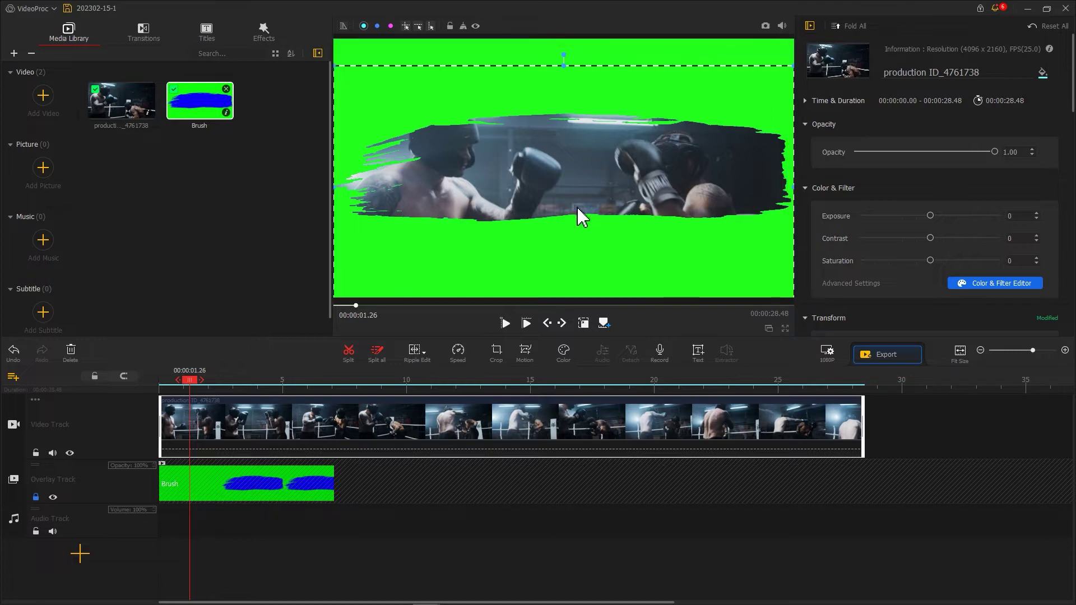
pyautogui.moveTo(853, 422); pyautogui.dragTo(333, 424)
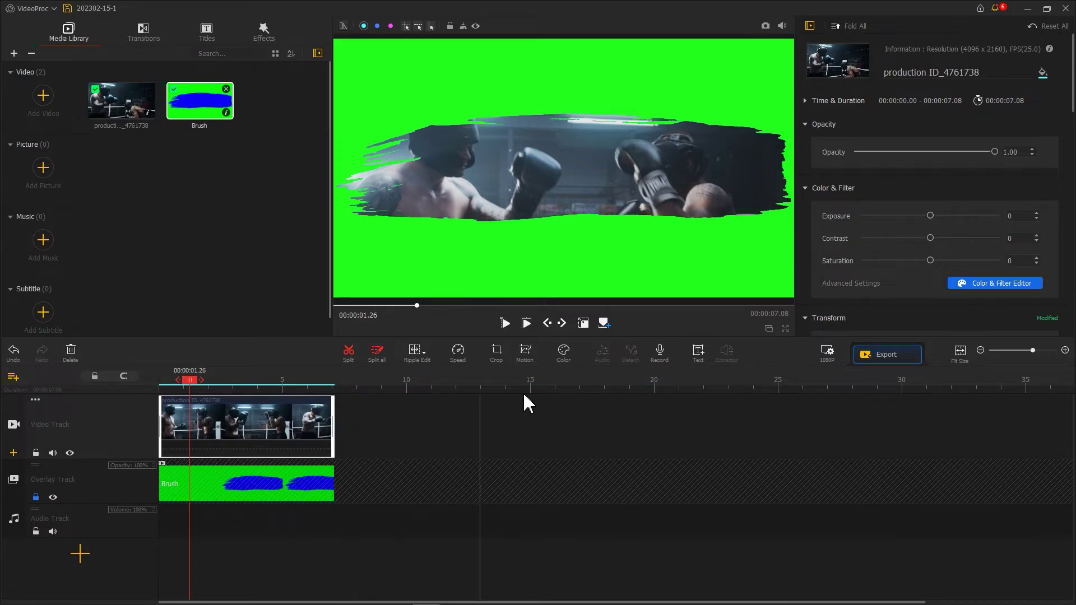
pyautogui.hotkey('ctrl', 's')
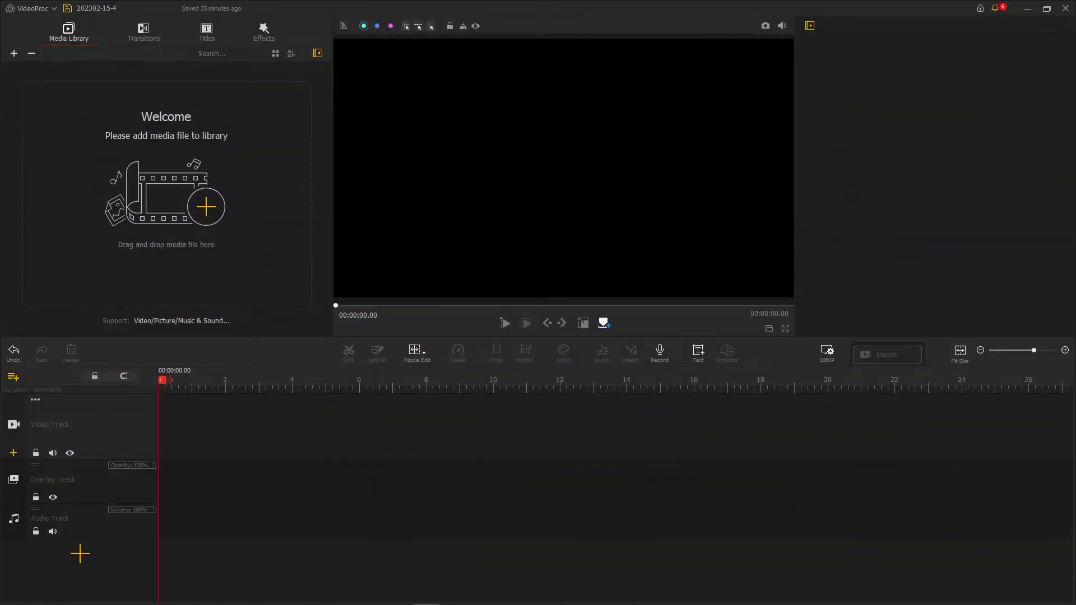
# - Drag the boxer footage and three green-screen brush clips from File Explorer into the media library
pyautogui.moveTo(1072, 98); pyautogui.dragTo(232, 153)
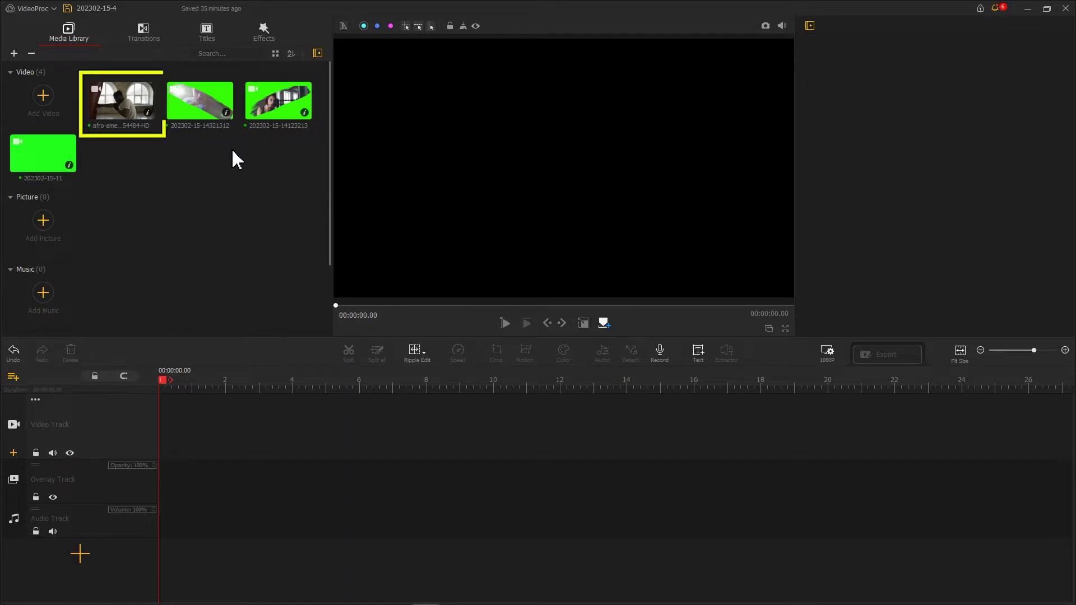
pyautogui.moveTo(139, 112); pyautogui.dragTo(190, 391)
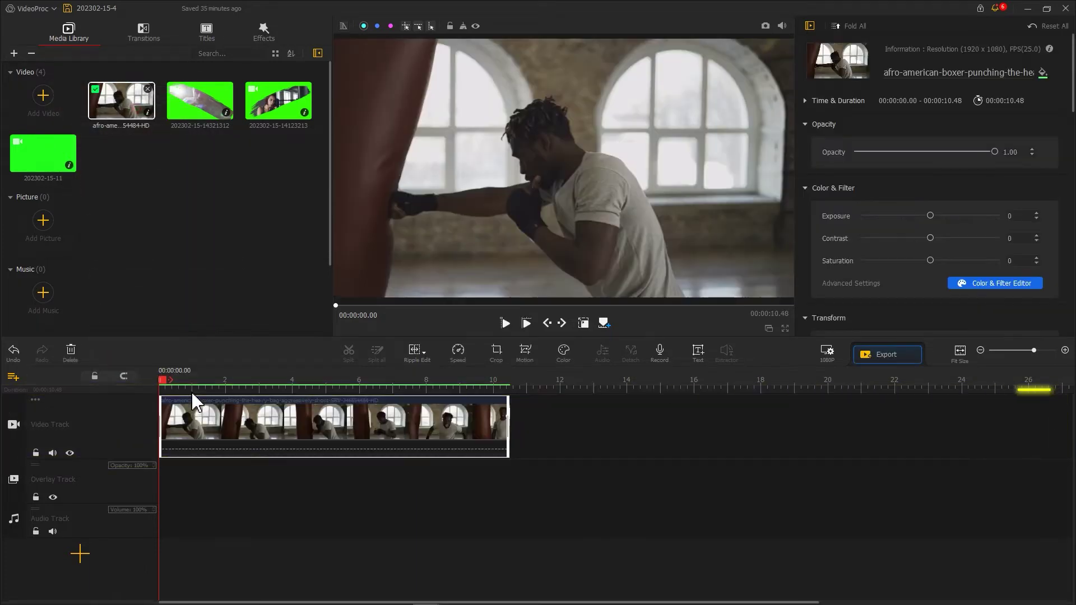
pyautogui.click(13, 498)
pyautogui.click(13, 504)
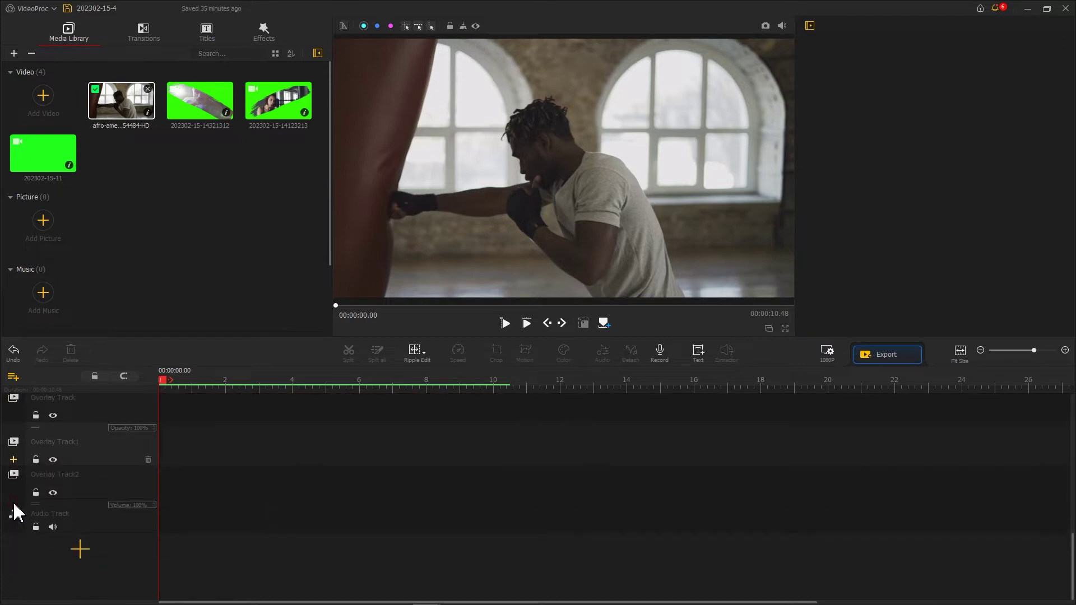
pyautogui.scroll(2, 218, 493)
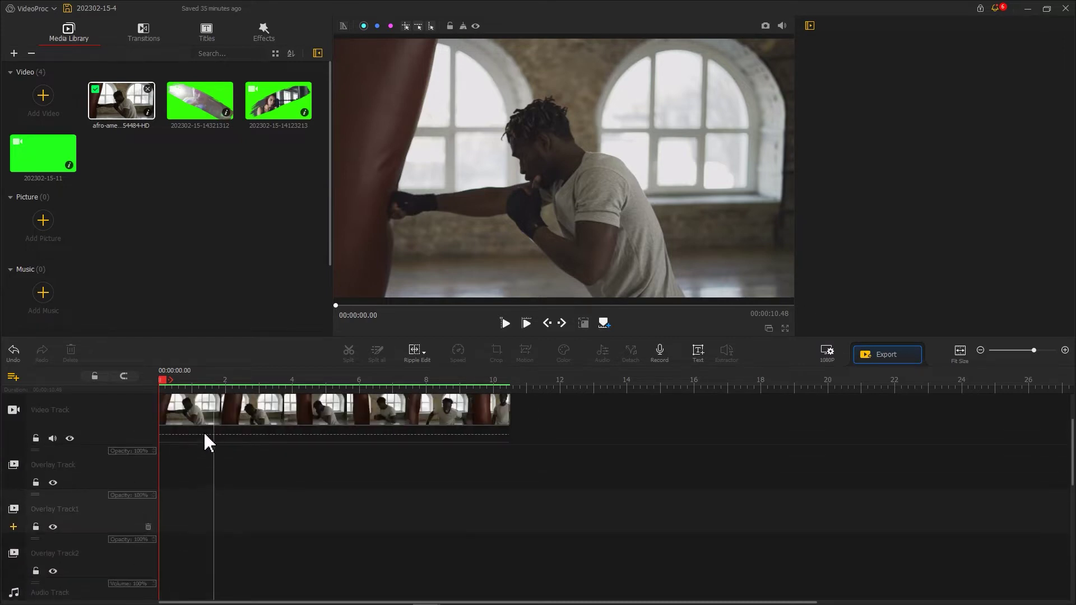
pyautogui.moveTo(43, 153); pyautogui.dragTo(223, 491)
pyautogui.scroll(5, 871, 185)
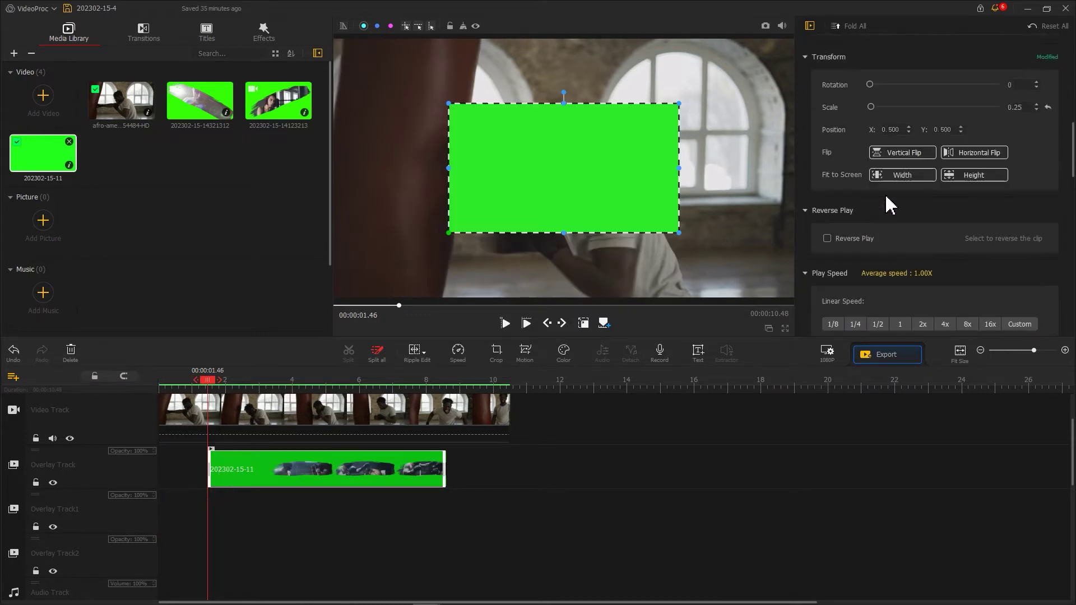
pyautogui.click(897, 174)
pyautogui.moveTo(210, 118); pyautogui.dragTo(250, 511)
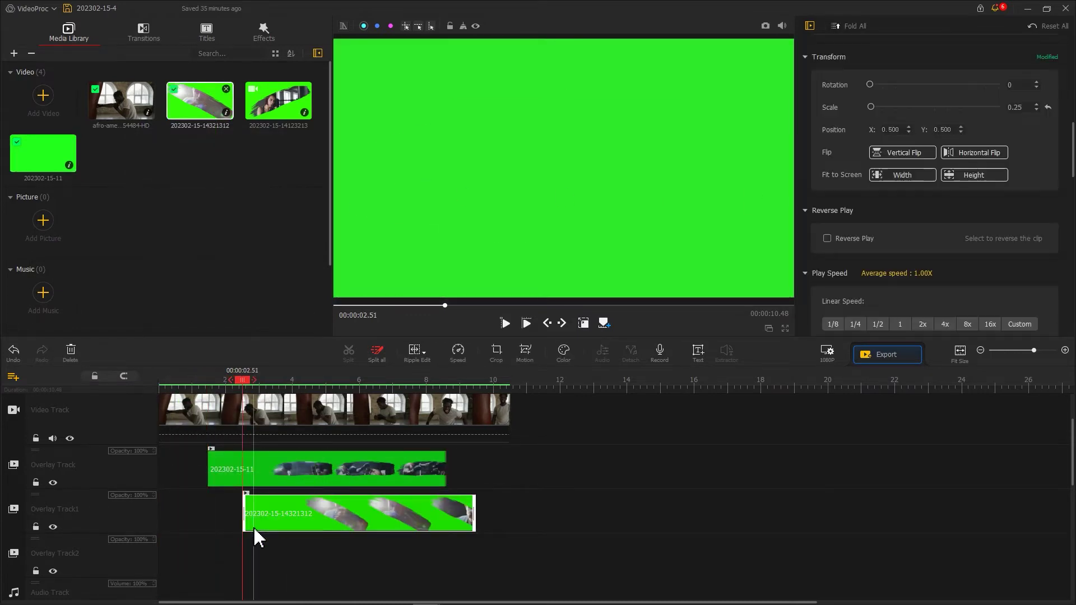
pyautogui.click(896, 175)
pyautogui.moveTo(278, 101); pyautogui.dragTo(291, 577)
pyautogui.click(896, 174)
# - Remove the boxer clip's tail and trim the second and third overlays so all end at 8.56 s
pyautogui.click(455, 411)
pyautogui.press('Delete')
pyautogui.moveTo(475, 507); pyautogui.dragTo(463, 513)
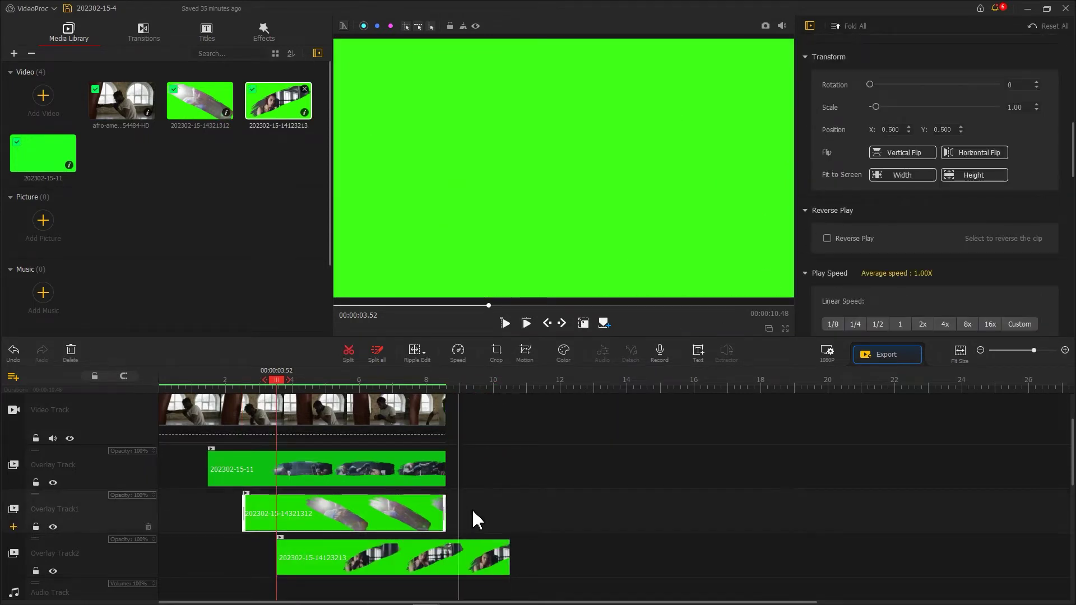
pyautogui.moveTo(511, 552); pyautogui.dragTo(450, 554)
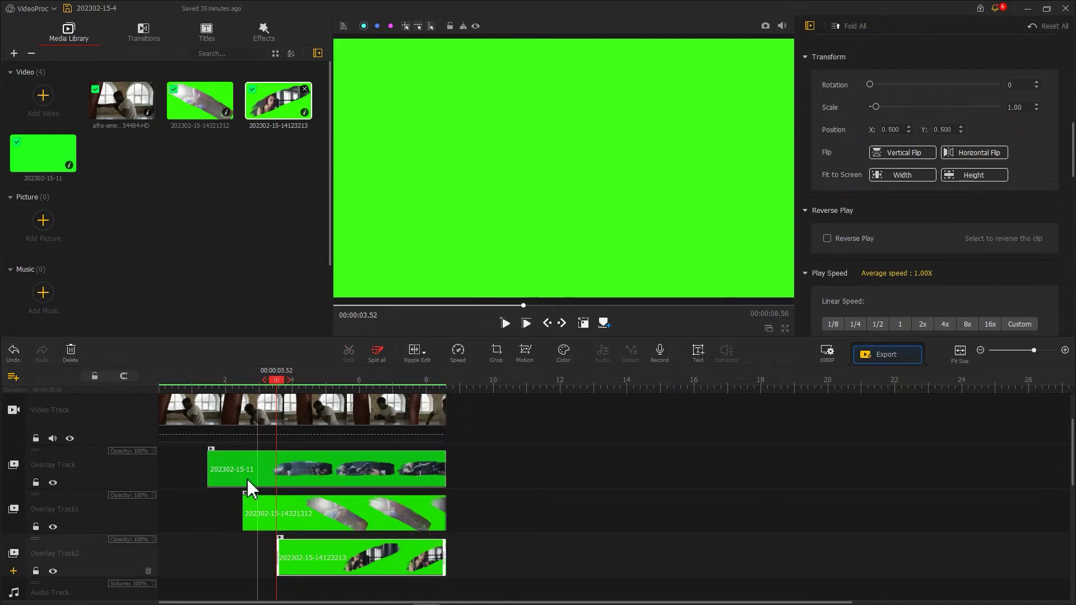
# - Key out the green on the first overlay clip, lowering tolerance and raising smoothness
pyautogui.click(226, 480)
pyautogui.scroll(-10, 884, 216)
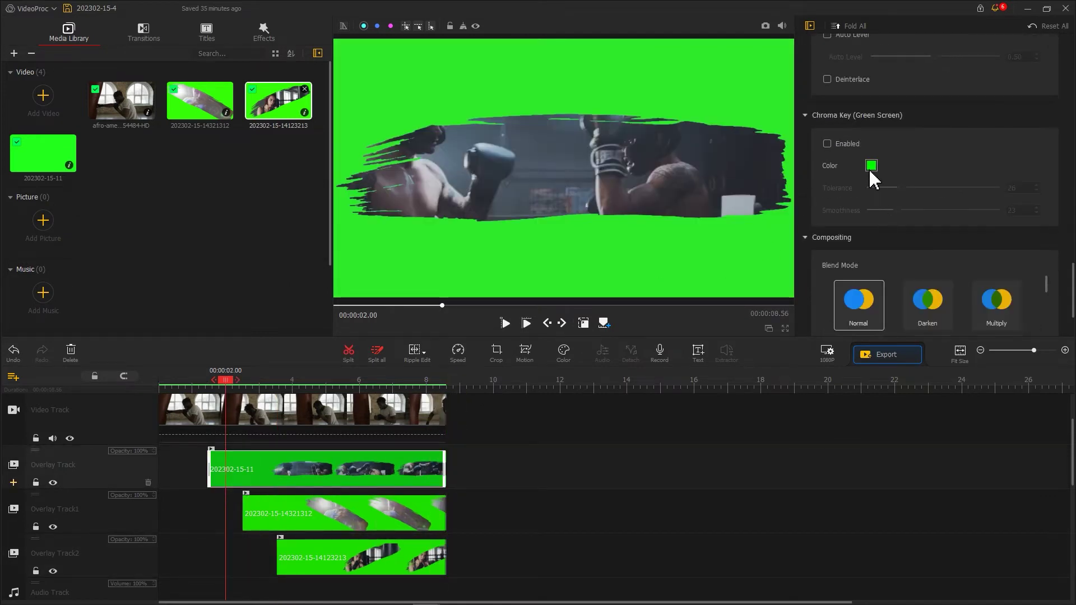
pyautogui.click(872, 166)
pyautogui.click(677, 246)
pyautogui.click(562, 329)
pyautogui.click(826, 144)
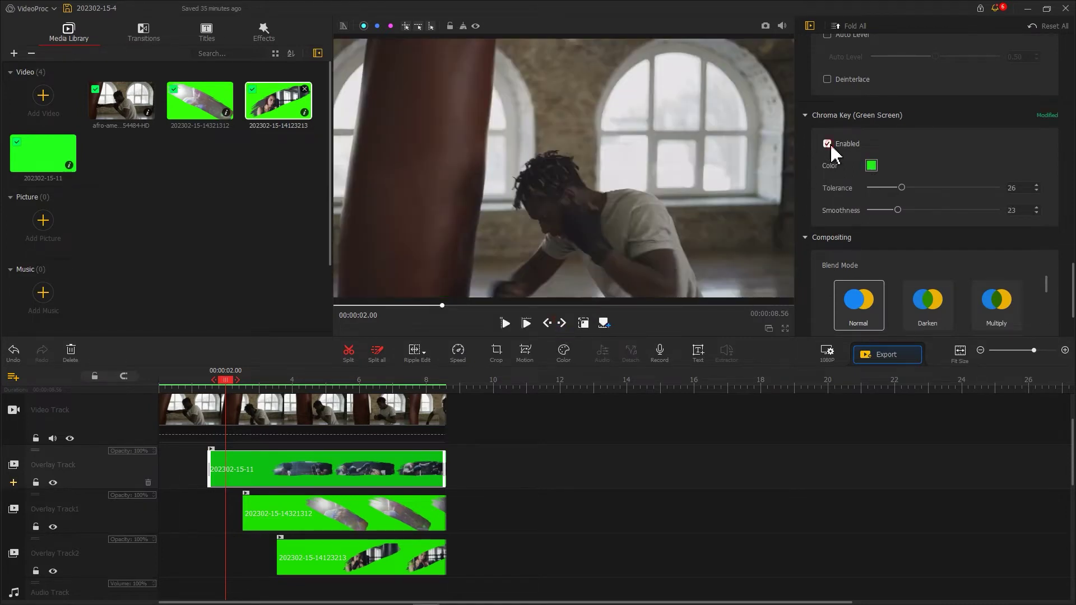
pyautogui.moveTo(902, 188); pyautogui.dragTo(890, 188)
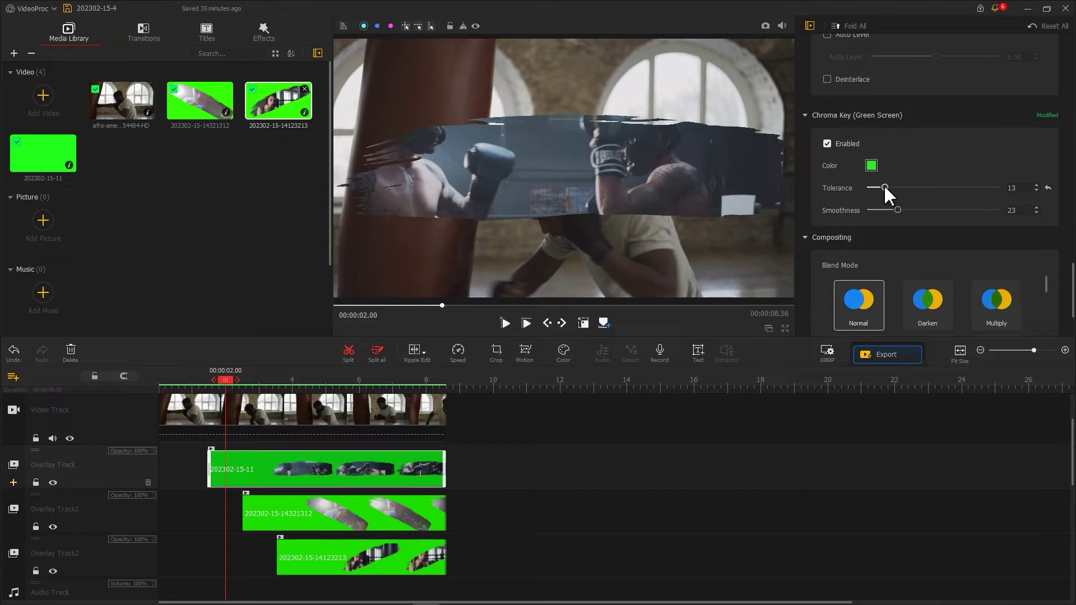
pyautogui.moveTo(897, 211); pyautogui.dragTo(902, 211)
# - Lower the third overlay's key smoothness, save the project, and import the combined boxing clip into the library
pyautogui.click(264, 513)
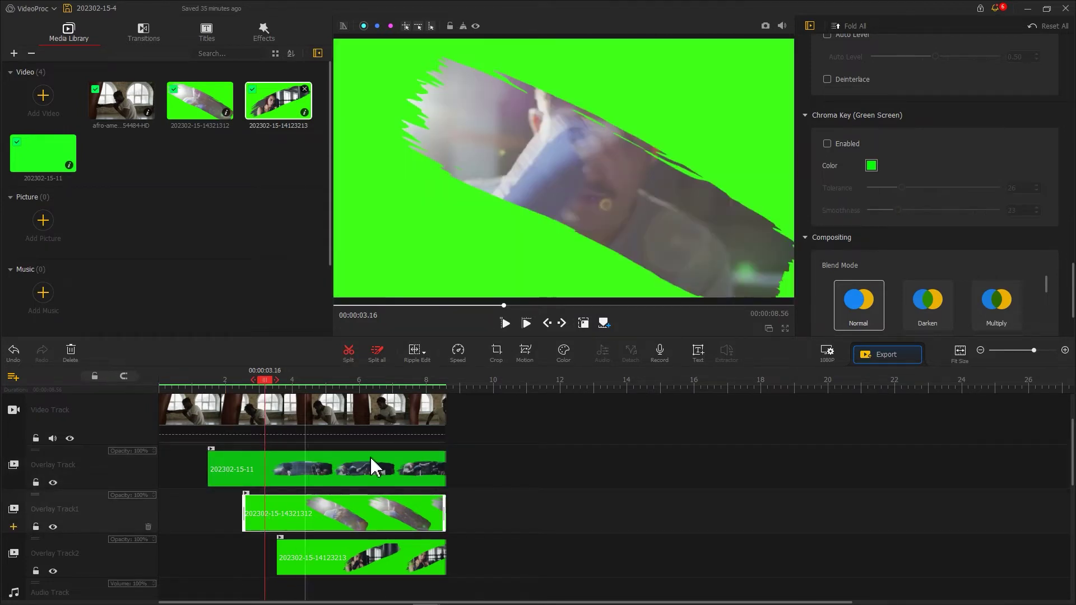
pyautogui.click(296, 557)
pyautogui.moveTo(897, 211); pyautogui.dragTo(894, 211)
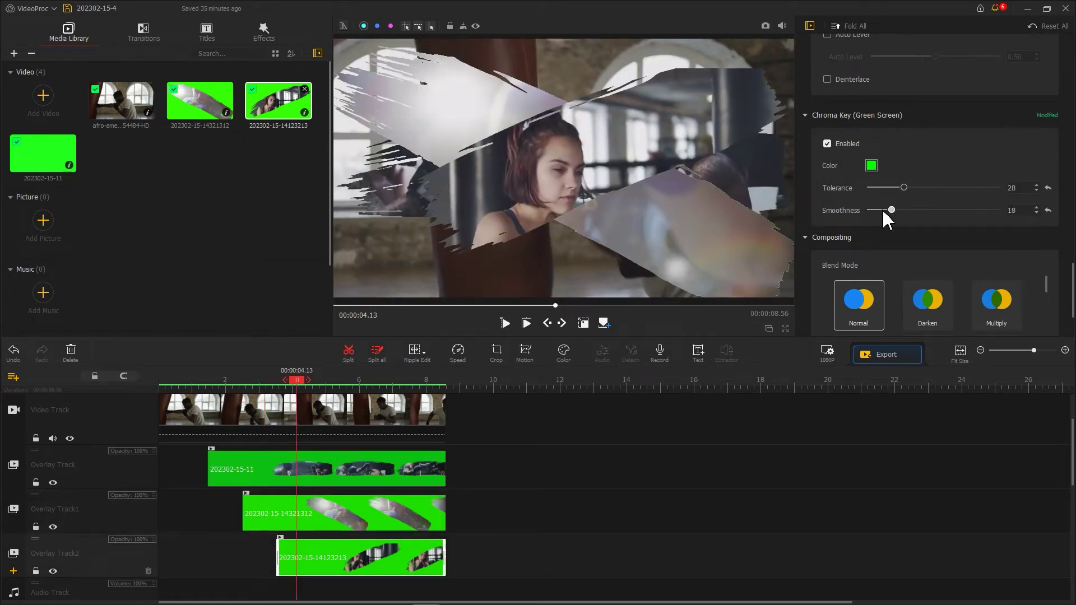
pyautogui.click(886, 355)
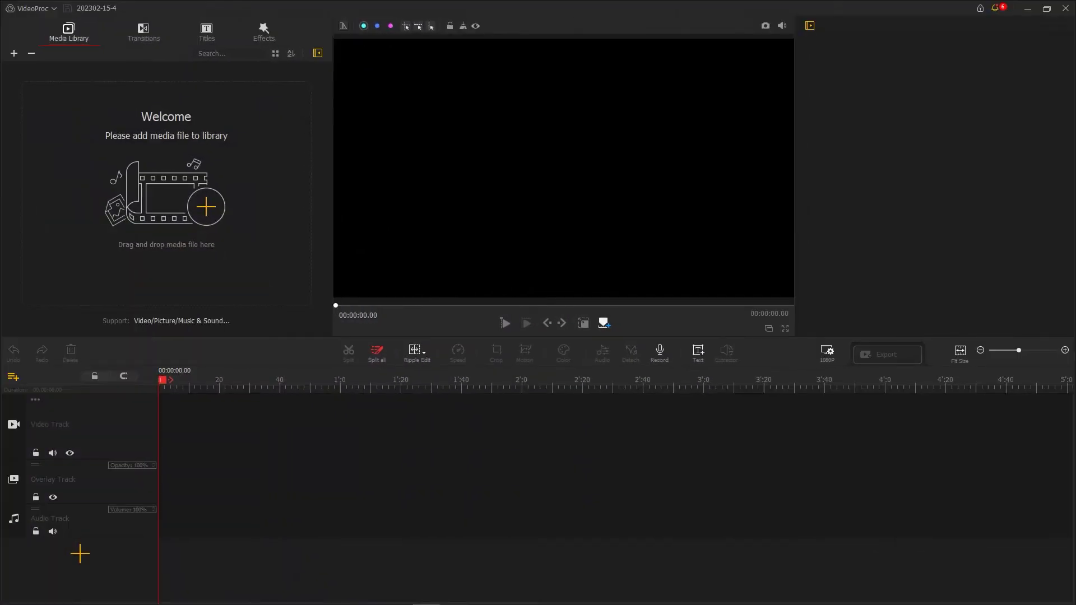
pyautogui.moveTo(1075, 129); pyautogui.dragTo(185, 175)
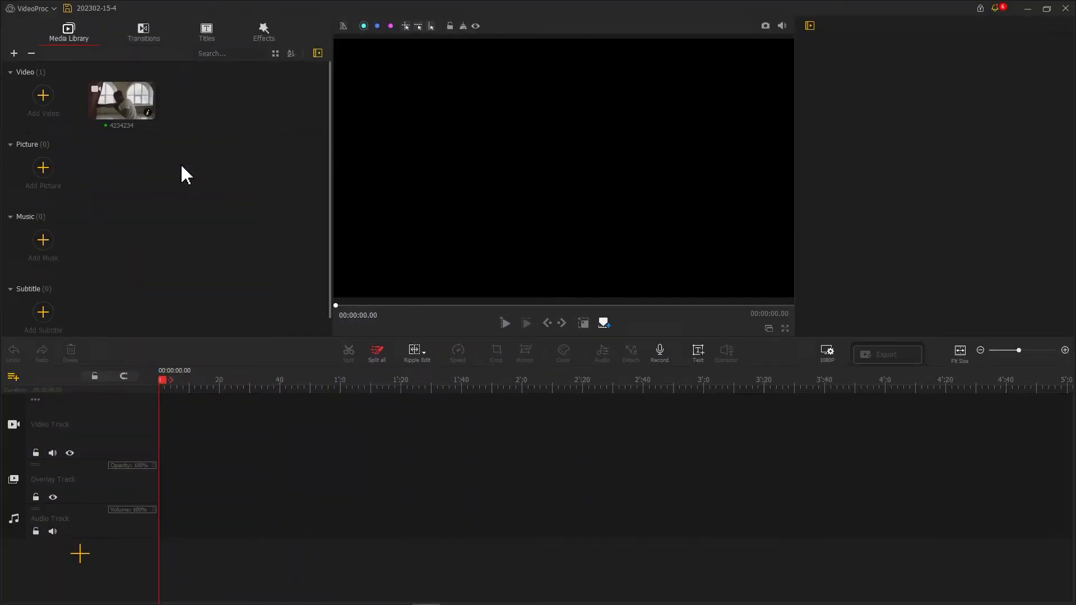
# - Place 4234234 on the video track and mark the first two brush-stroke reveals near 2.46 and 3.66 s
pyautogui.moveTo(140, 111); pyautogui.dragTo(194, 413)
pyautogui.scroll(5, 215, 404)
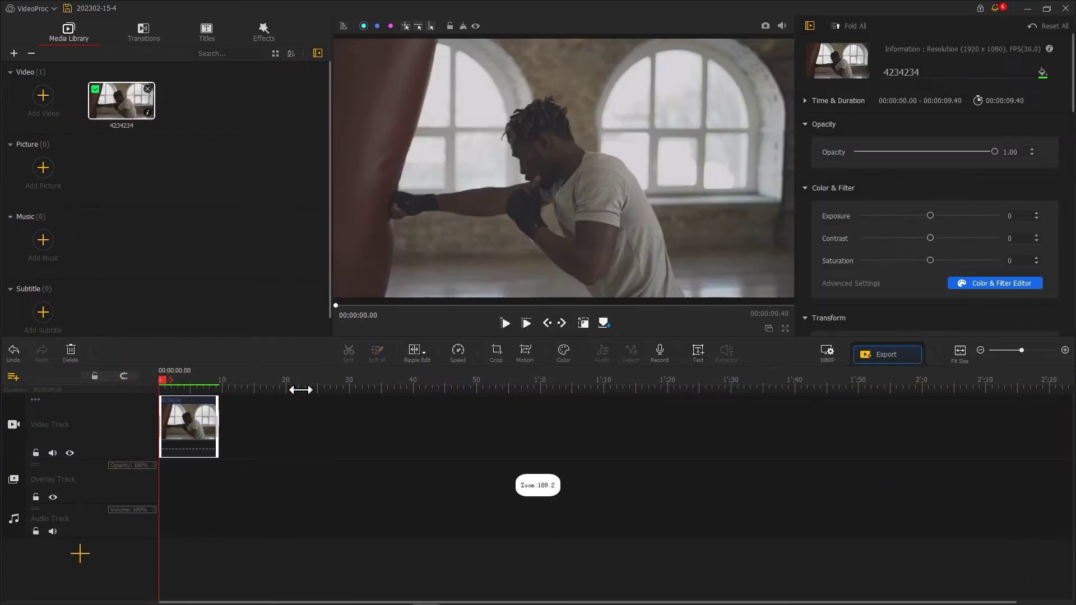
pyautogui.moveTo(165, 387); pyautogui.dragTo(248, 386)
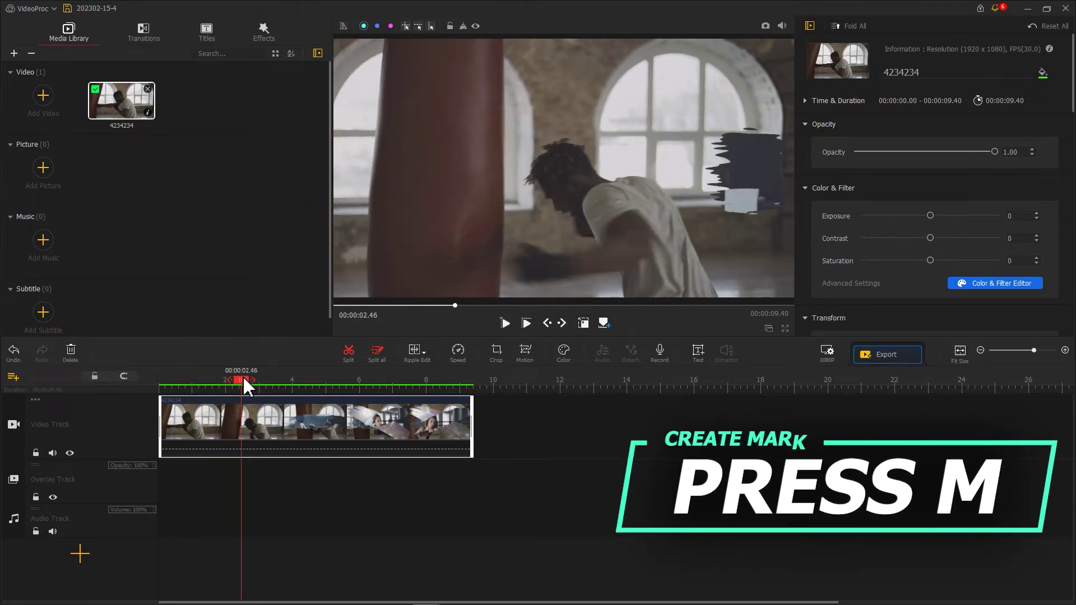
pyautogui.press('m')
pyautogui.moveTo(246, 386); pyautogui.dragTo(342, 386)
pyautogui.press('m')
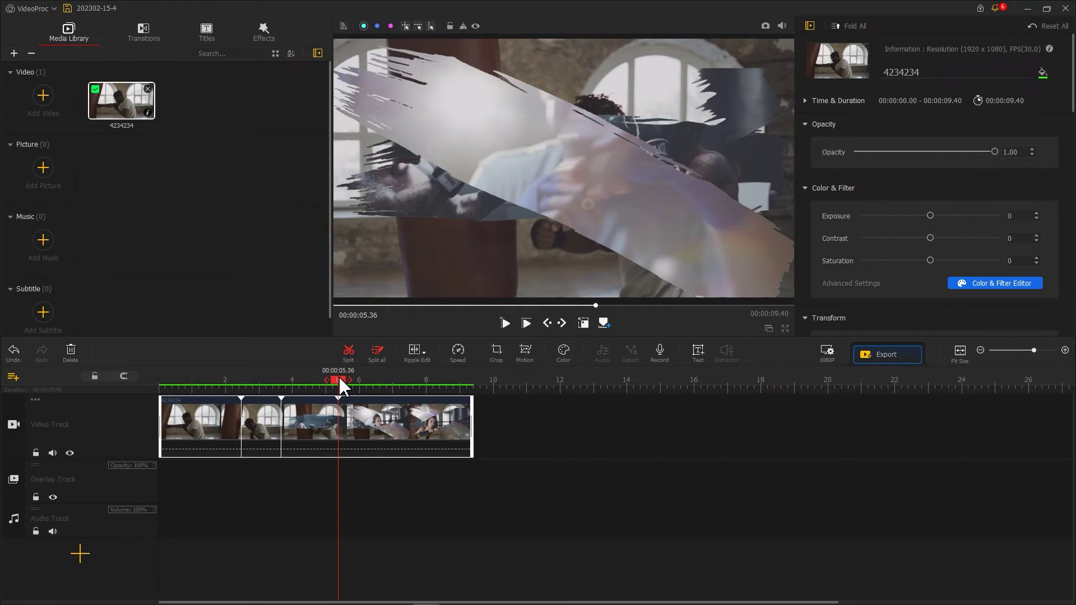
pyautogui.click(527, 353)
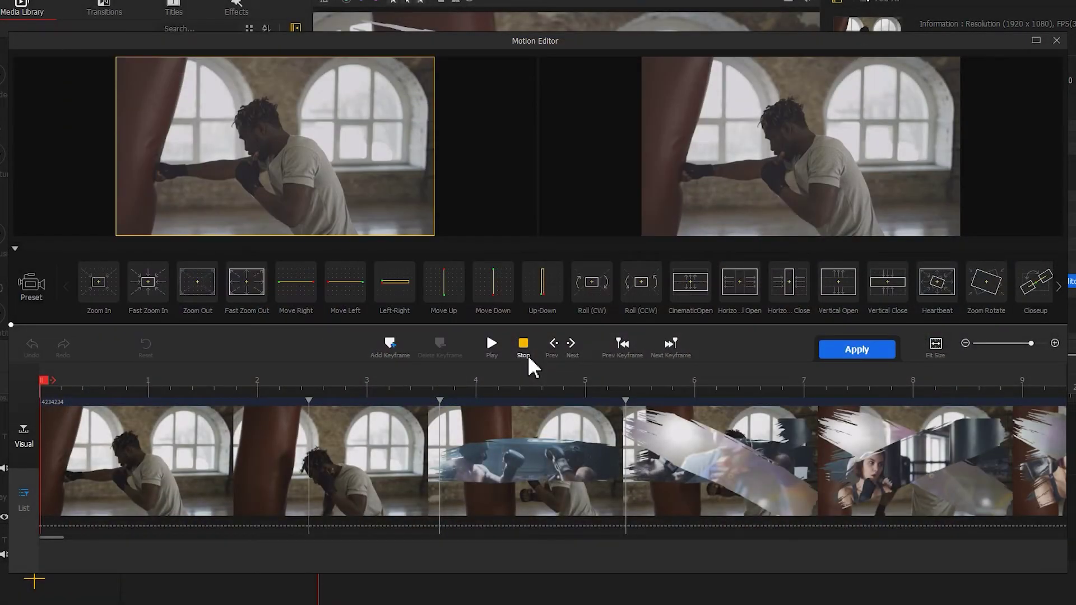
# - Add a Quake shake at the 2.46 s marker, ending its keyframes at 3.66 s
pyautogui.click(309, 386)
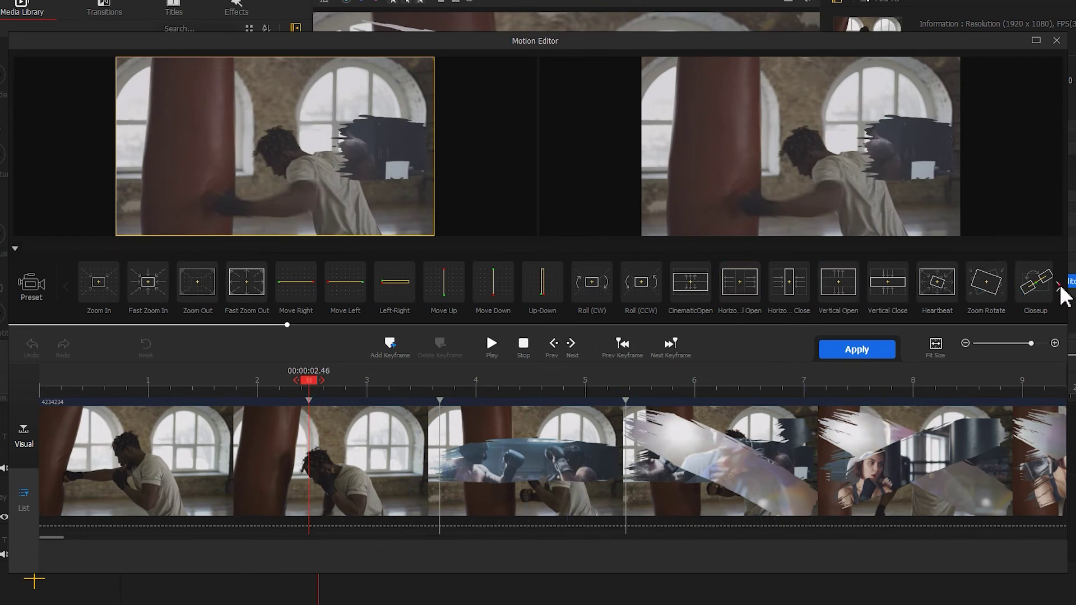
pyautogui.click(1063, 288)
pyautogui.click(679, 296)
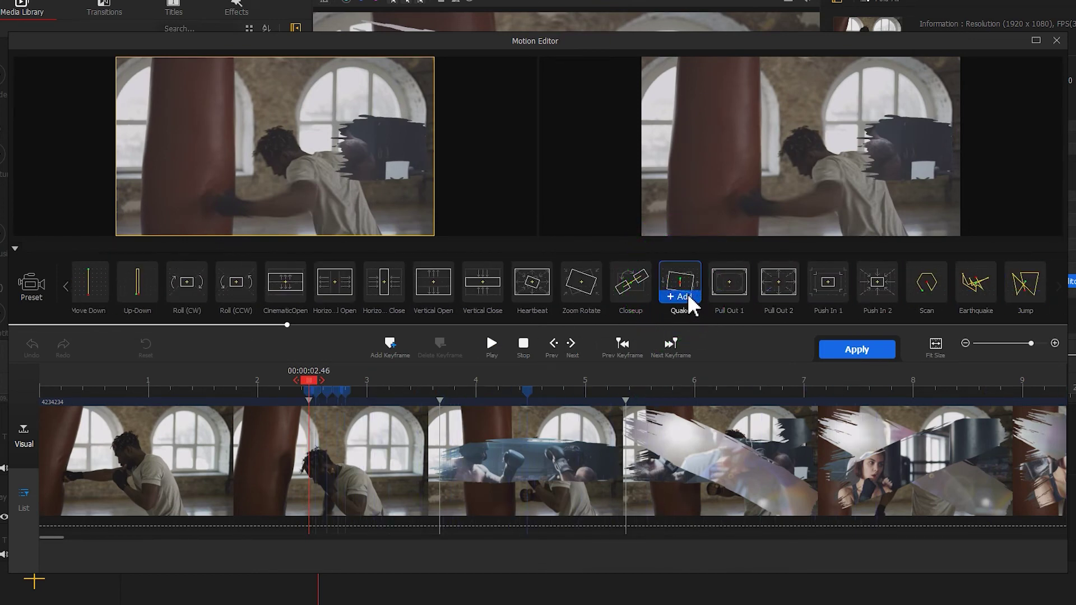
pyautogui.moveTo(532, 389); pyautogui.dragTo(426, 391)
pyautogui.click(439, 384)
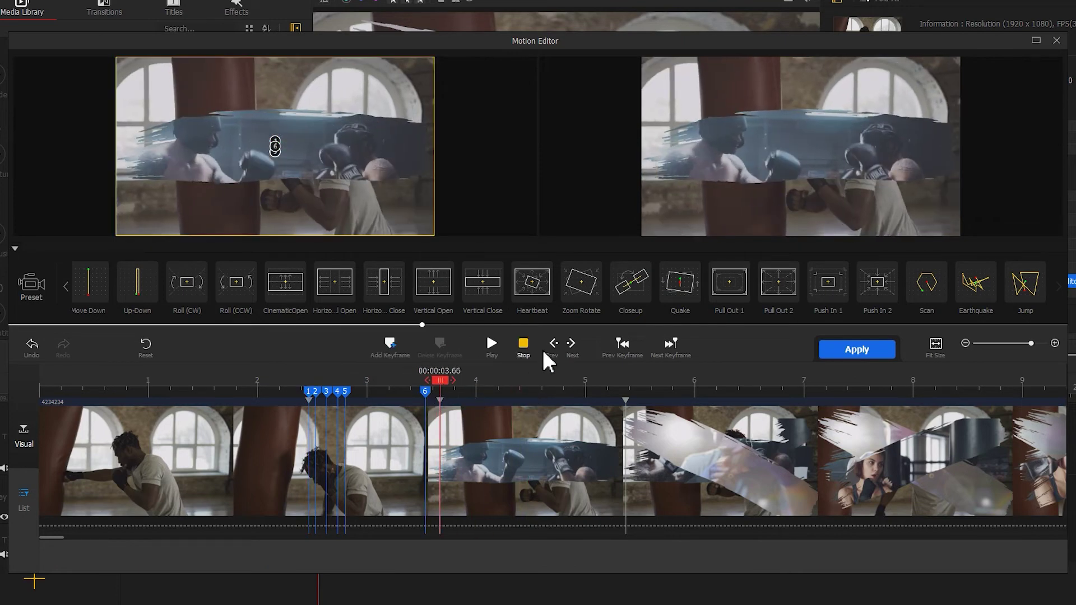
# - Add Quake shakes at the second reveal and the 5.36 s marker, end the last at 6.80 s, and apply
pyautogui.click(681, 295)
pyautogui.click(613, 391)
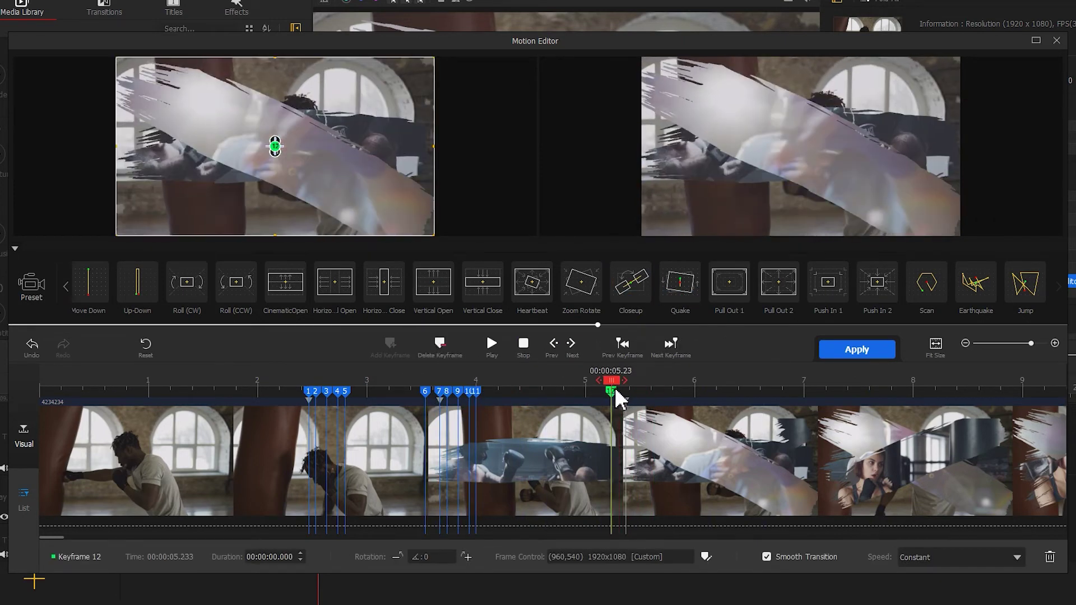
pyautogui.click(625, 387)
pyautogui.click(681, 297)
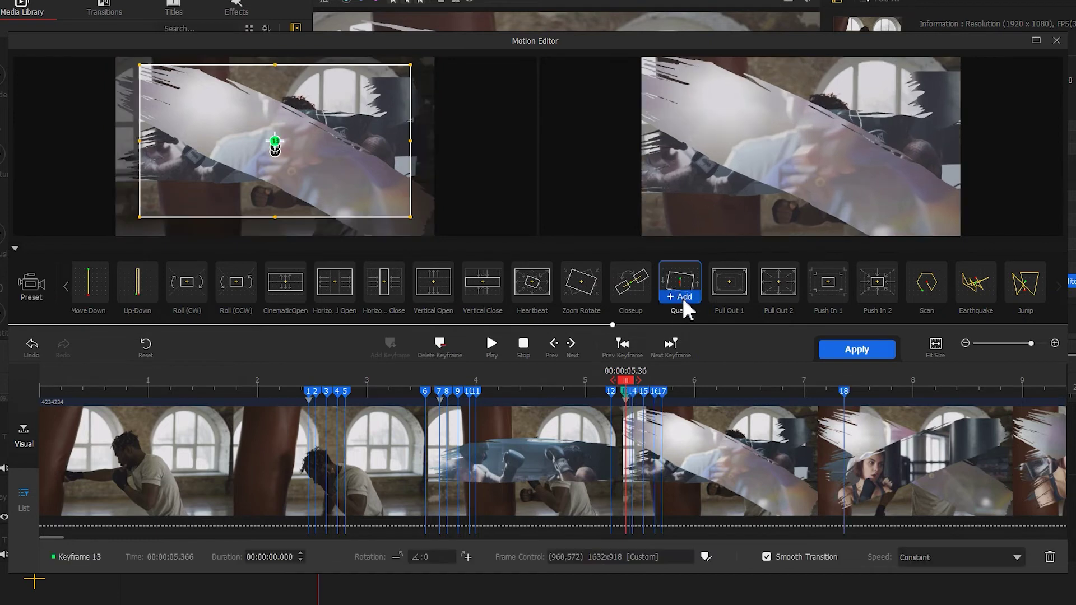
pyautogui.moveTo(843, 391); pyautogui.dragTo(785, 393)
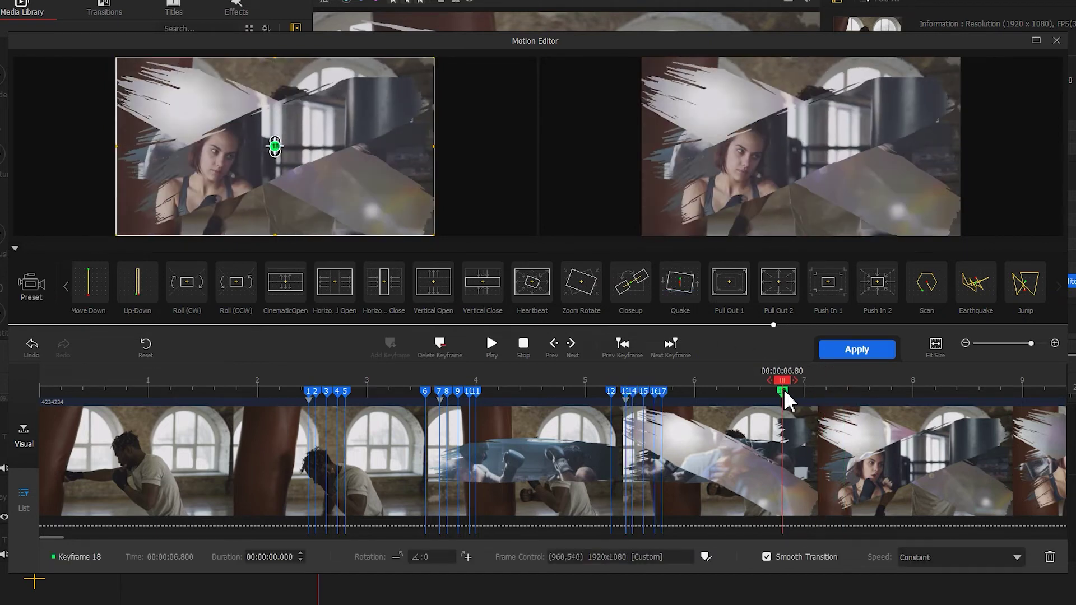
pyautogui.click(848, 351)
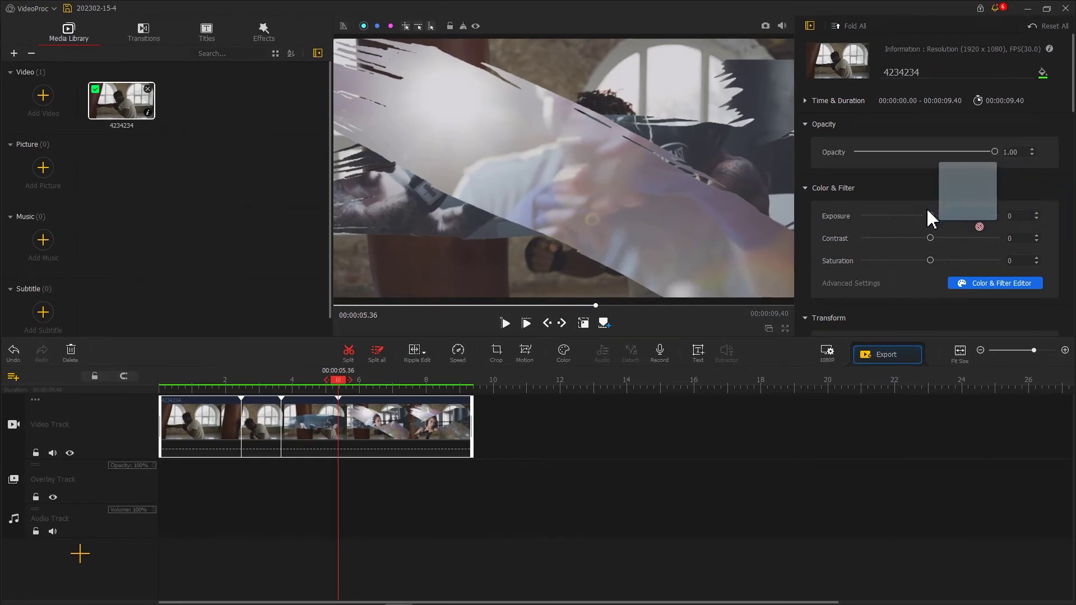
# - Import the hooded-boxer clip, append it after 4234234, and trim the first clip to 8.16 s
pyautogui.moveTo(928, 213); pyautogui.dragTo(245, 164)
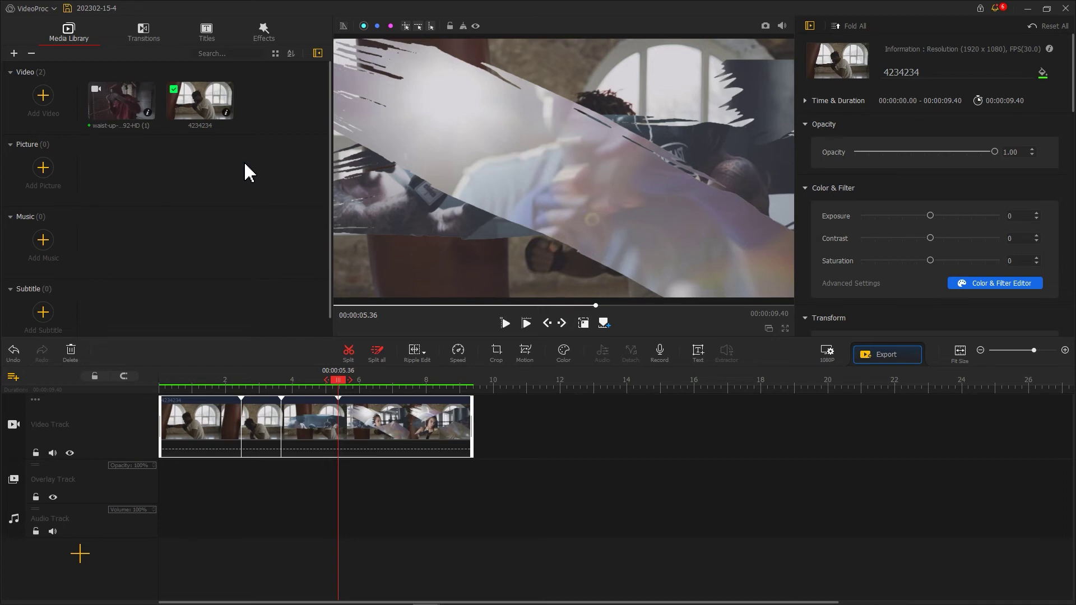
pyautogui.moveTo(135, 103); pyautogui.dragTo(472, 418)
pyautogui.click(472, 428)
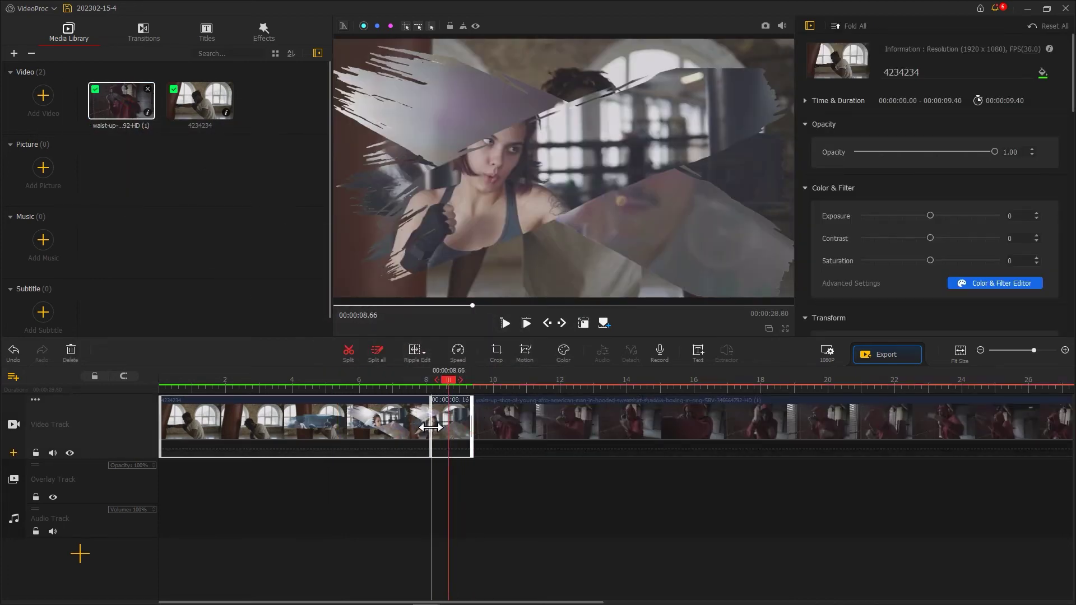
pyautogui.moveTo(434, 437); pyautogui.dragTo(431, 437)
# - Place a Gray Zoom transition between the two clips
pyautogui.click(144, 33)
pyautogui.scroll(-10, 252, 187)
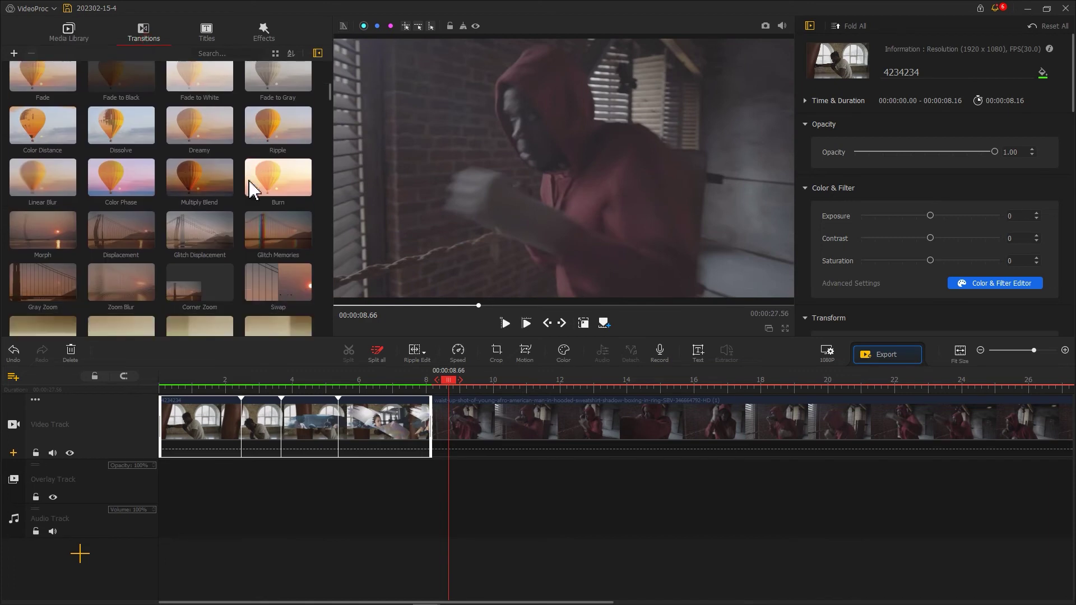
pyautogui.moveTo(46, 146); pyautogui.dragTo(507, 430)
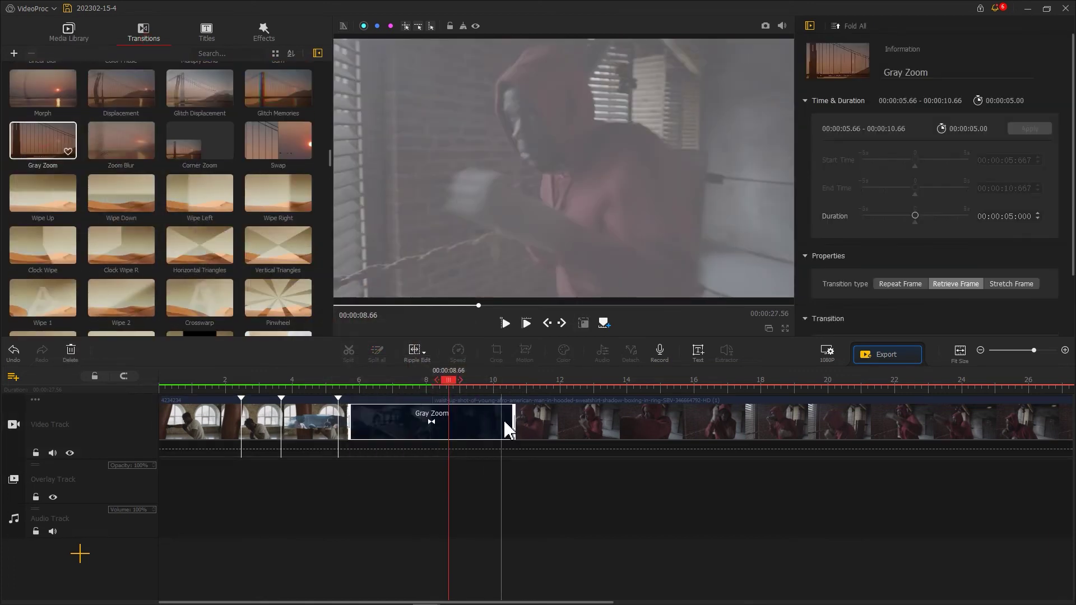